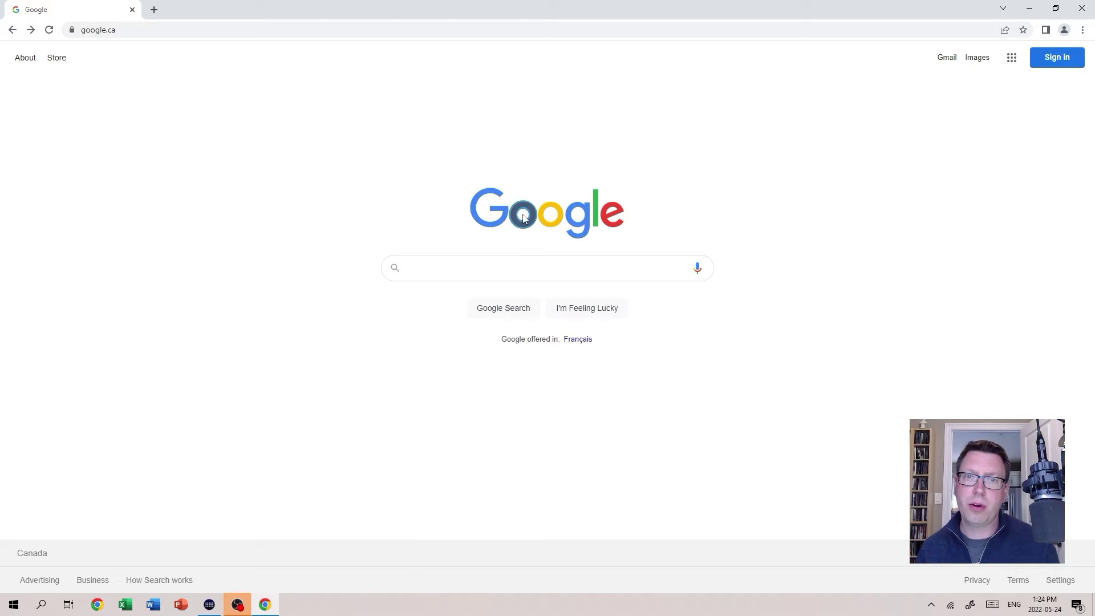
# Go to geogebra.org in the browser.
pyautogui.click(173, 29)
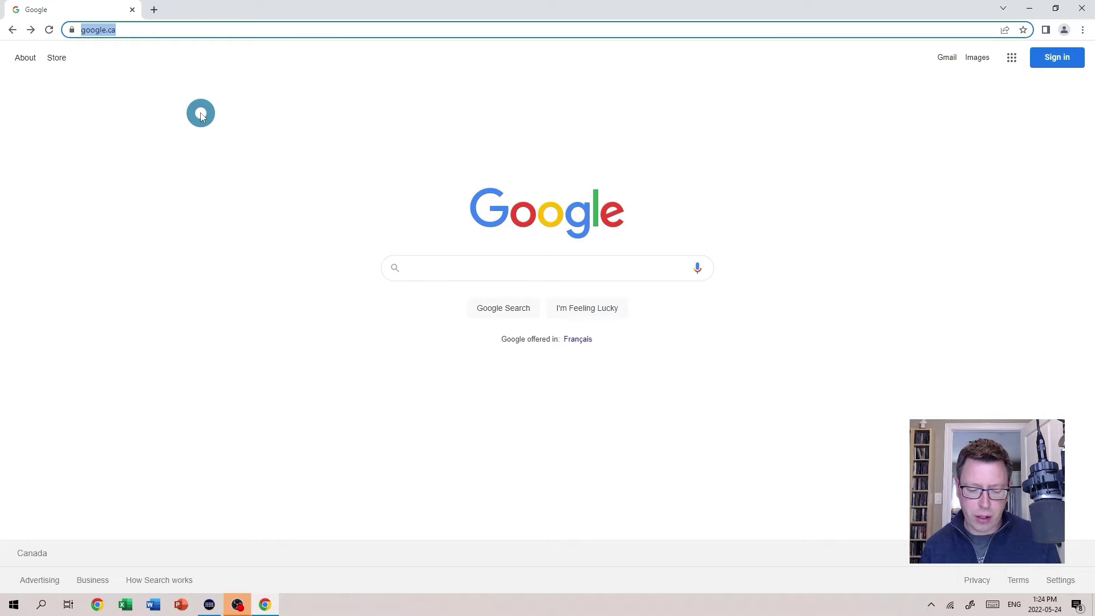
pyautogui.write('geogebra')
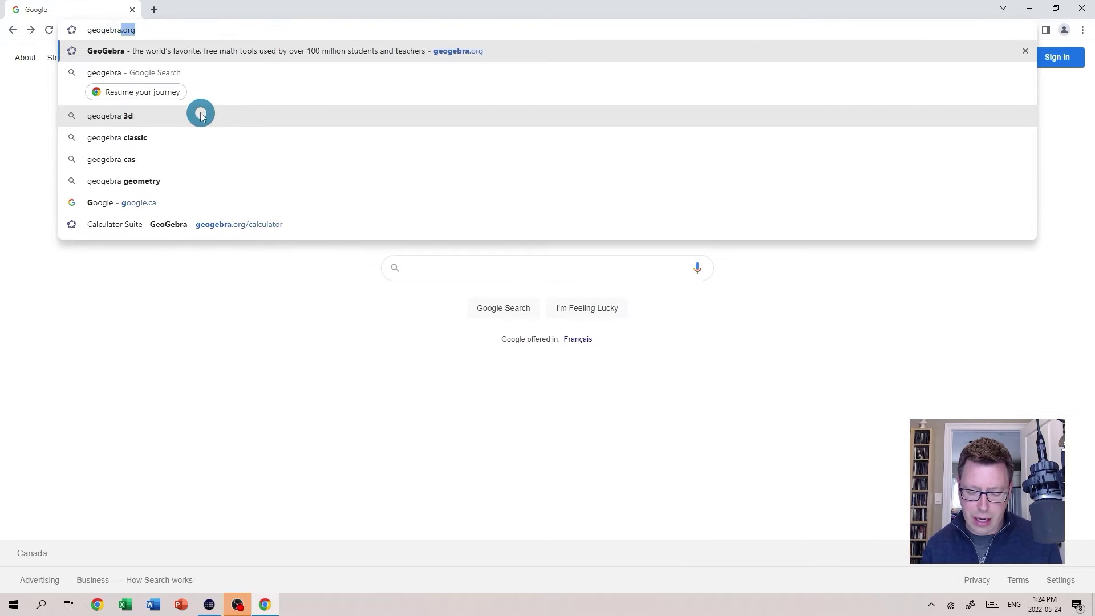
pyautogui.write('.org')
pyautogui.press('Return')
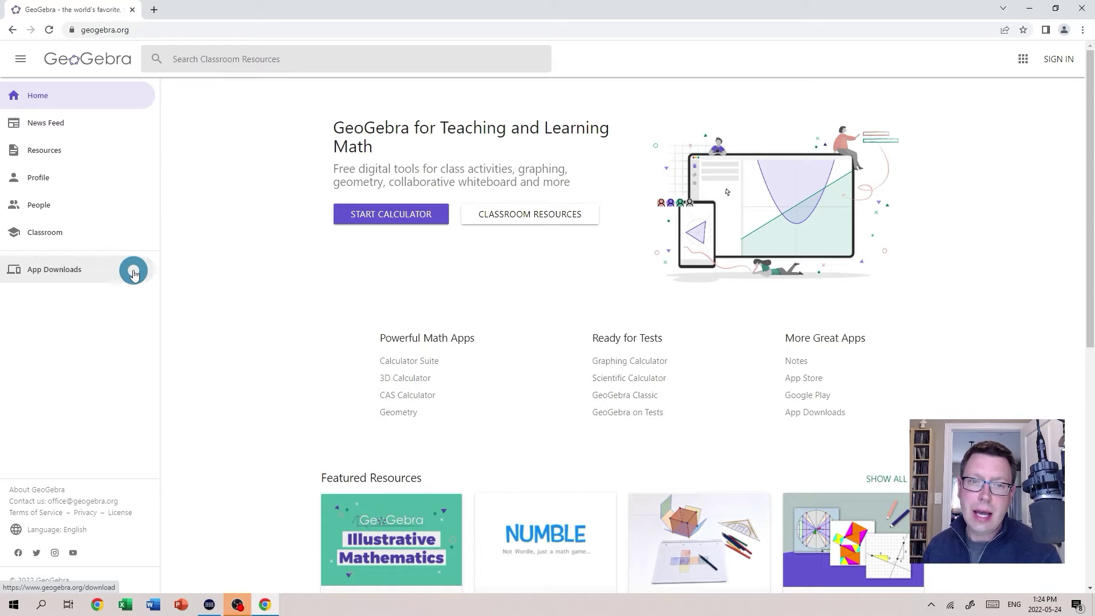
# Start the Calculator Suite and enter x values 174, 125, 162, 142, 177, 162, 150, 138, 172, 176 in the Table view.
pyautogui.click(391, 220)
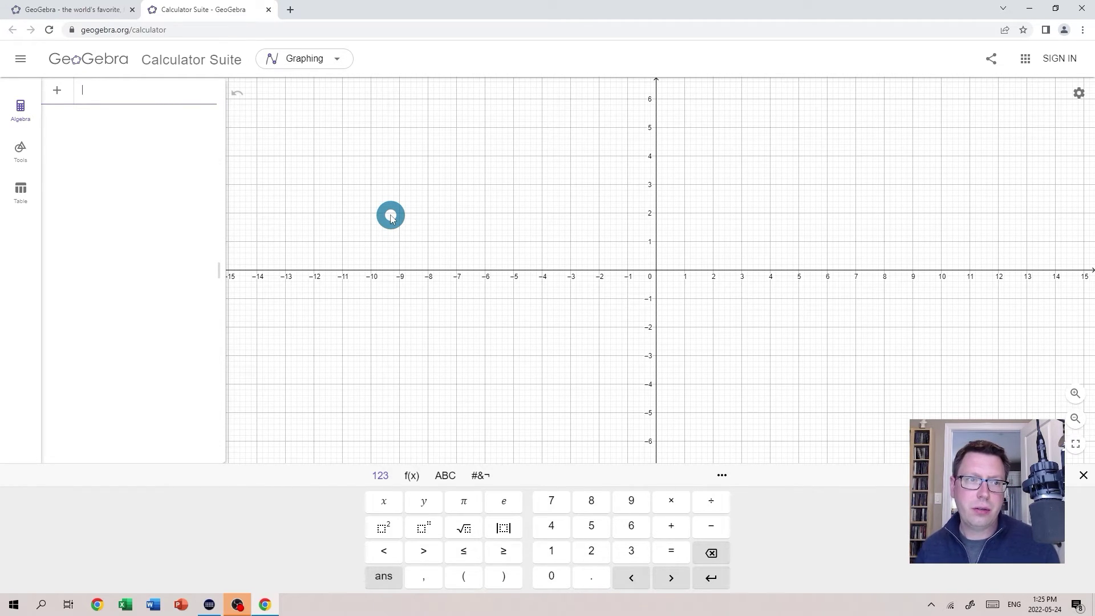
pyautogui.click(23, 194)
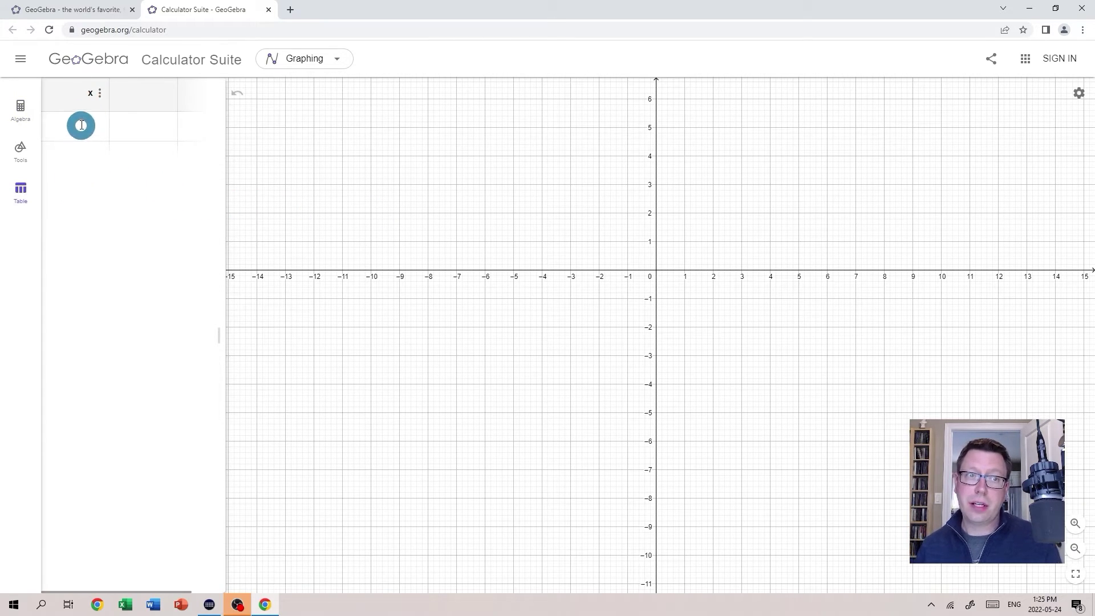
pyautogui.click(81, 125)
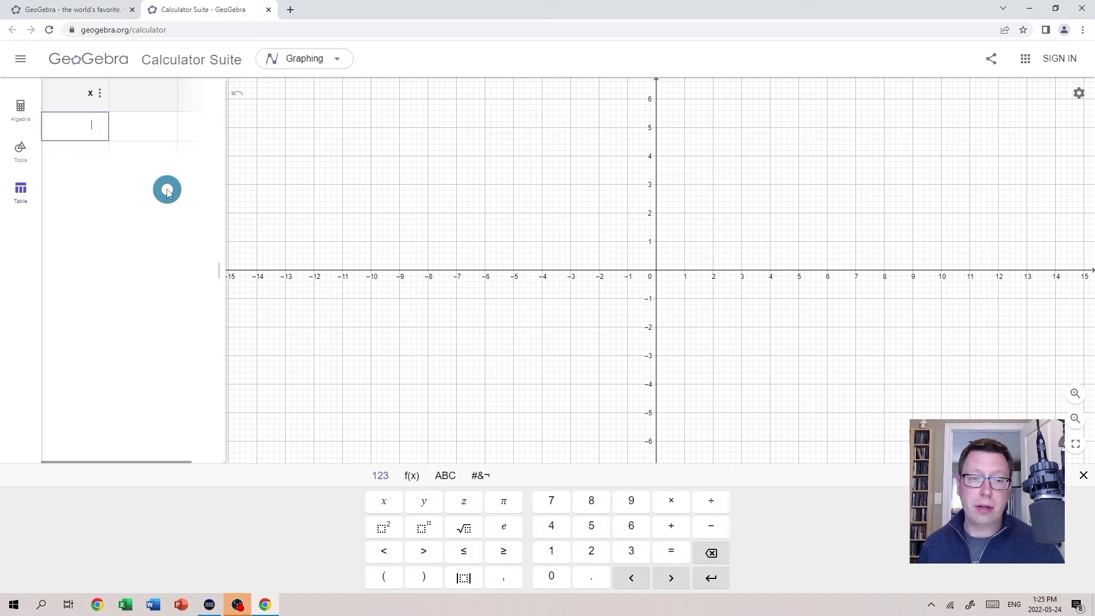
pyautogui.write('74')
pyautogui.press('Return')
pyautogui.write('125')
pyautogui.press('Return')
pyautogui.write('162')
pyautogui.press('Return')
pyautogui.write('142 177 162 150 138 172 176')
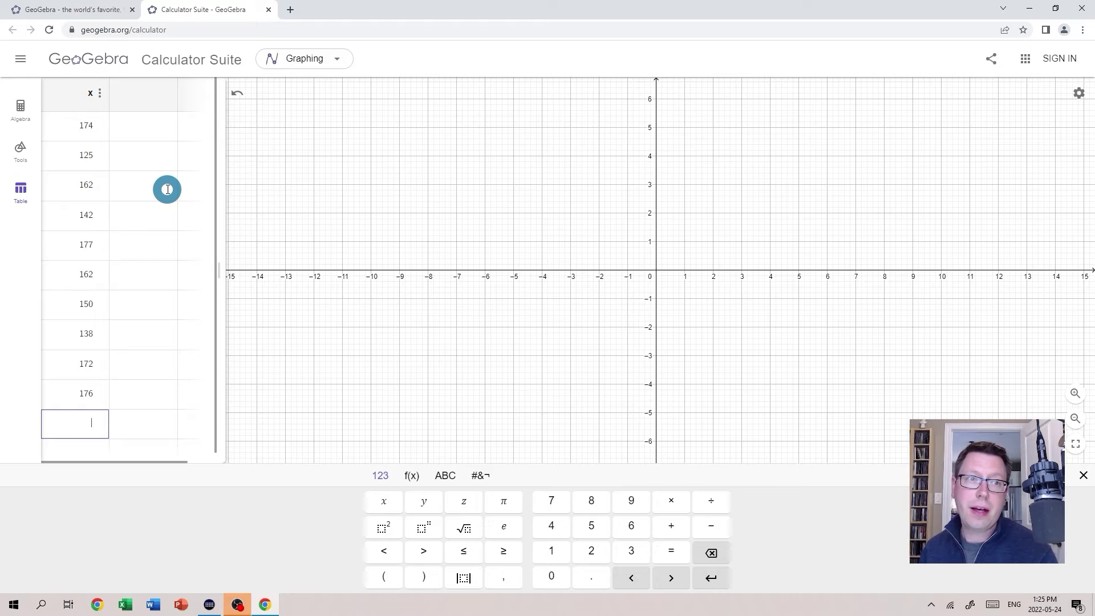
# Enter y1 values 178, 123, 138, 138, 176, 162, 151, 140, 168, 174 beside the x column.
pyautogui.click(146, 124)
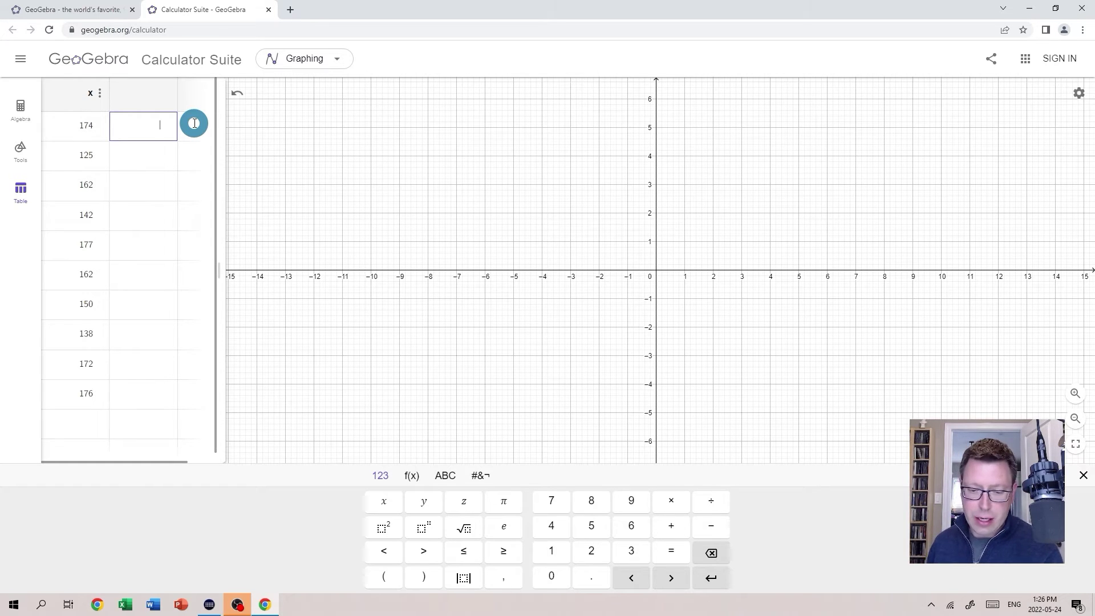
pyautogui.write('8')
pyautogui.press('Return')
pyautogui.write('123')
pyautogui.press('Return')
pyautogui.write('138')
pyautogui.press('Return')
pyautogui.write('138 176 162 151 140 168 174')
pyautogui.press('Return')
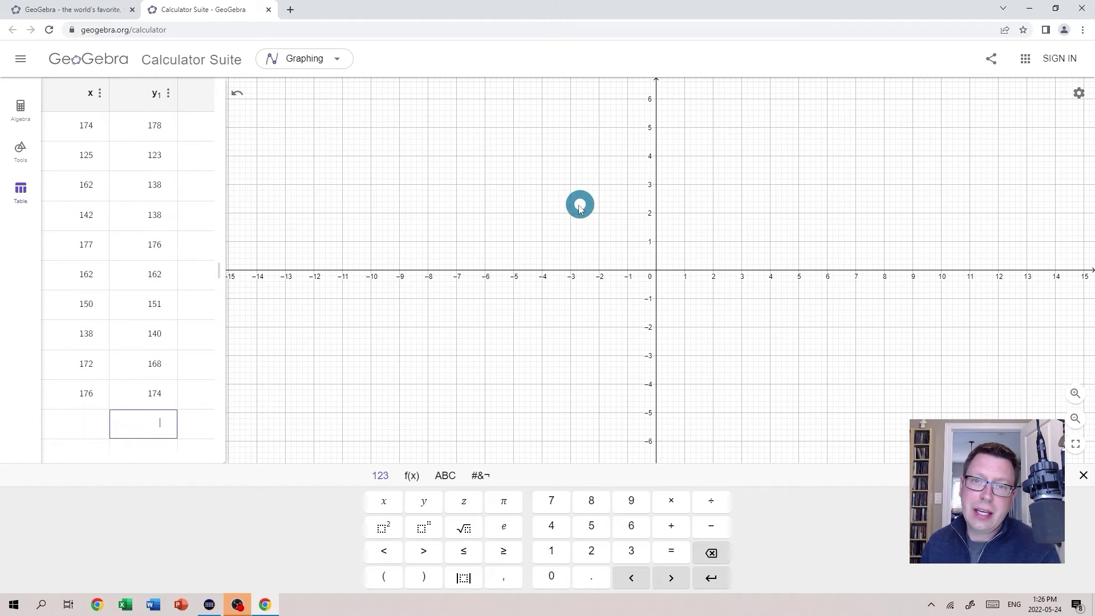
# Zoom the graph to fit so all ten plotted data points are visible.
pyautogui.rightClick(558, 201)
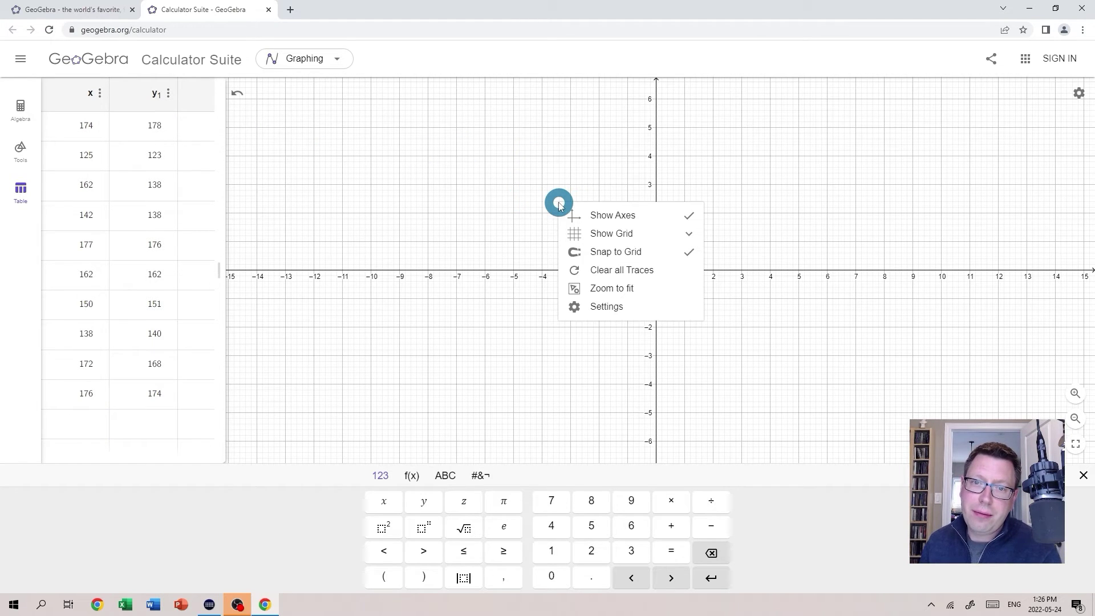
pyautogui.click(616, 289)
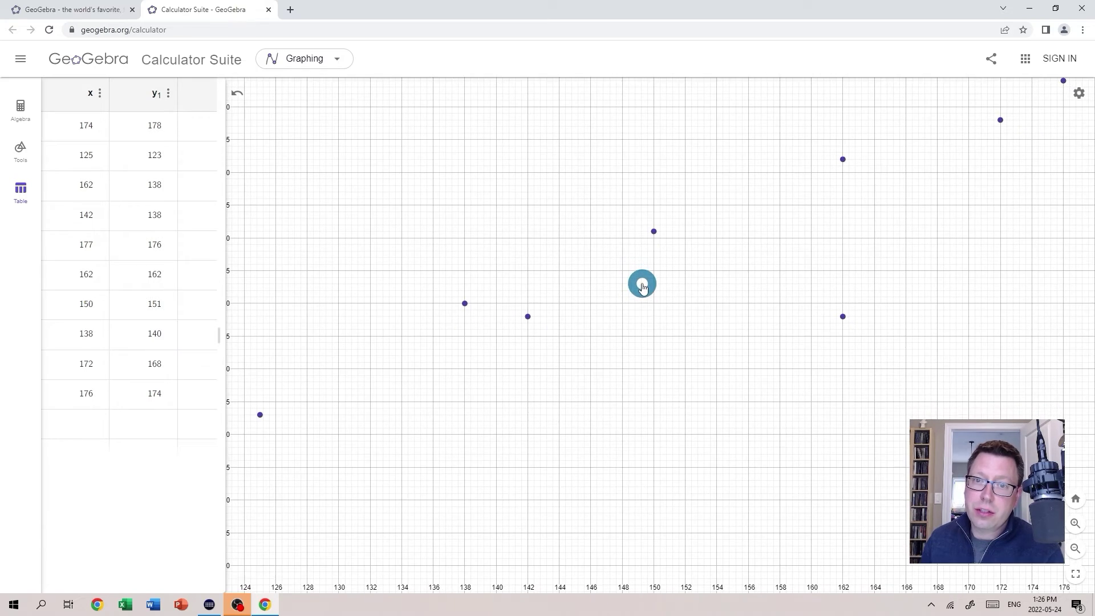
pyautogui.scroll(-5, 642, 285)
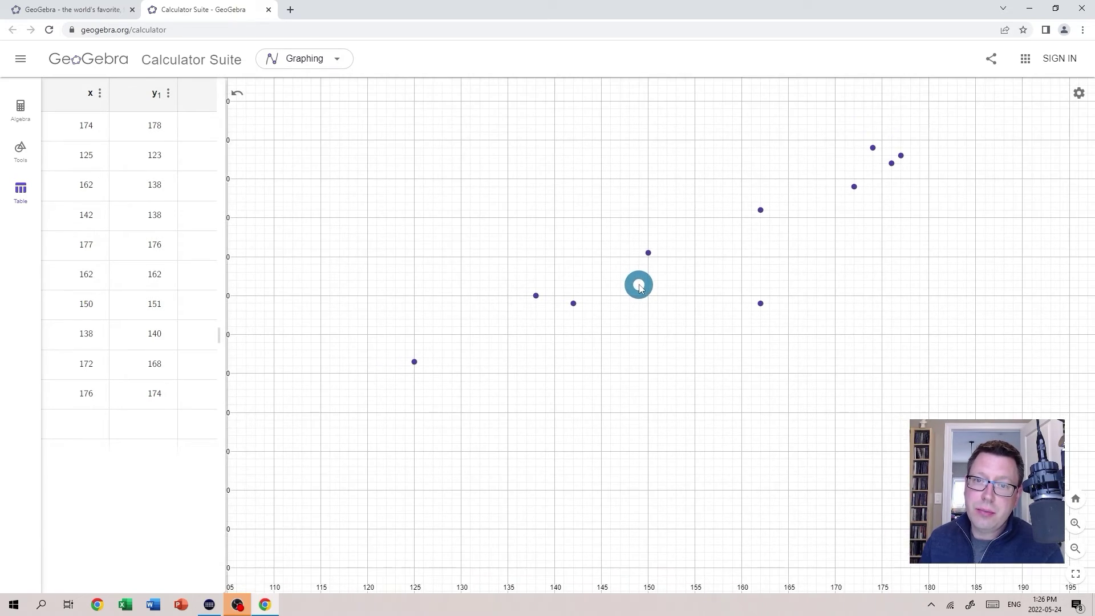
pyautogui.scroll(-2, 640, 285)
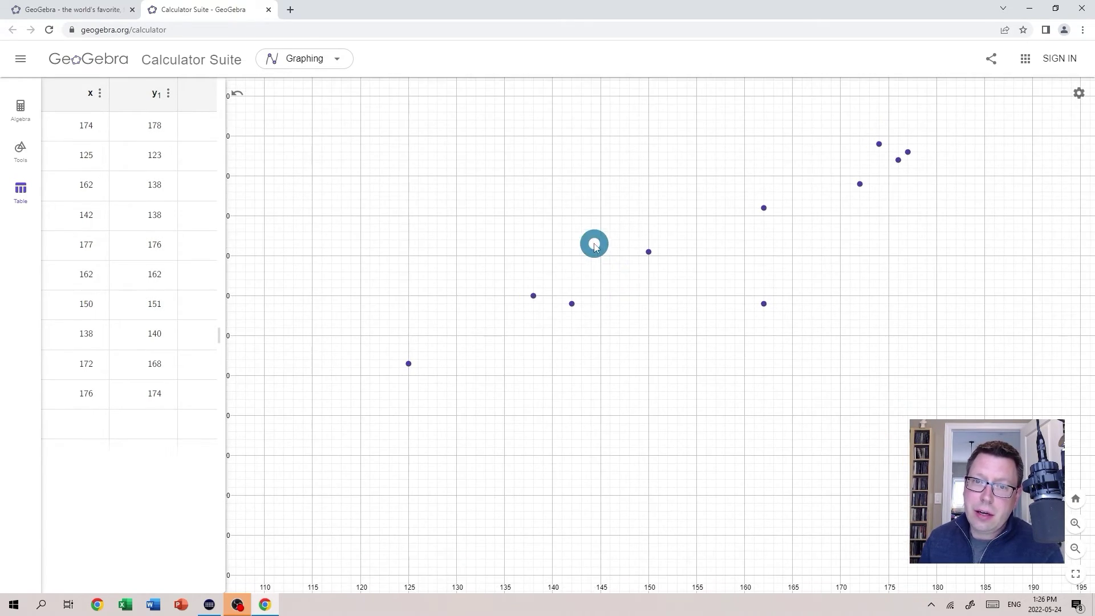
pyautogui.rightClick(595, 246)
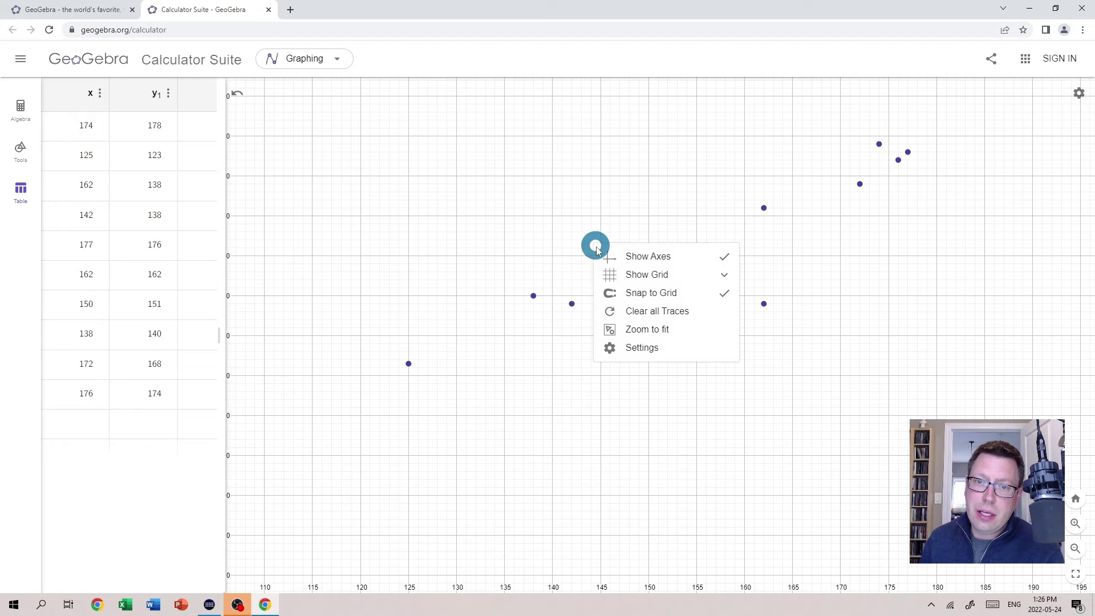
pyautogui.click(651, 330)
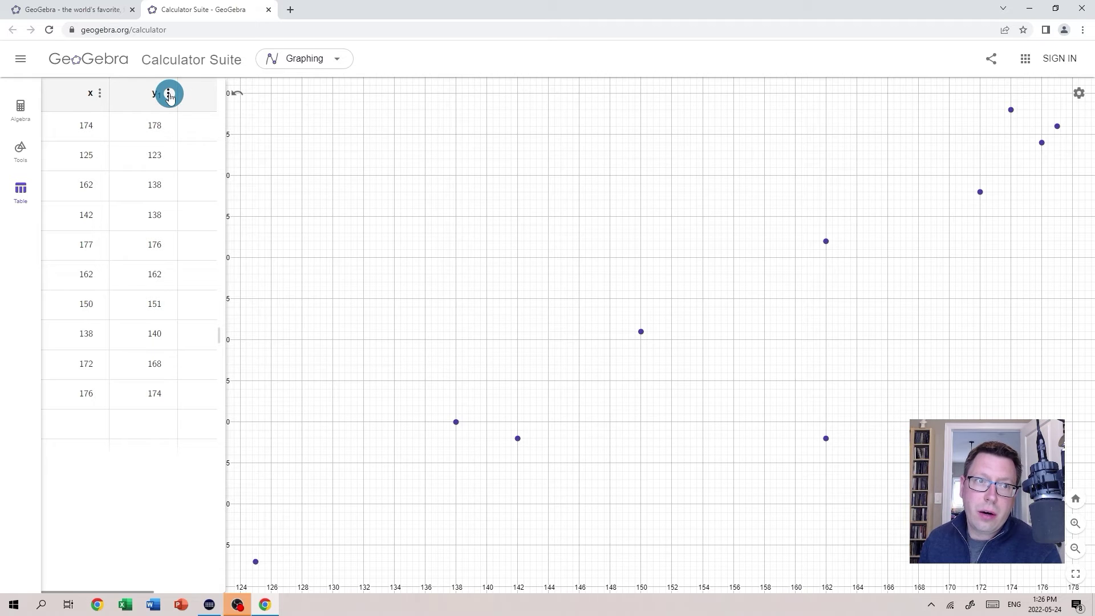
# Plot a Linear regression of y1 against x (y = 0.9775x + 0.5507).
pyautogui.click(169, 95)
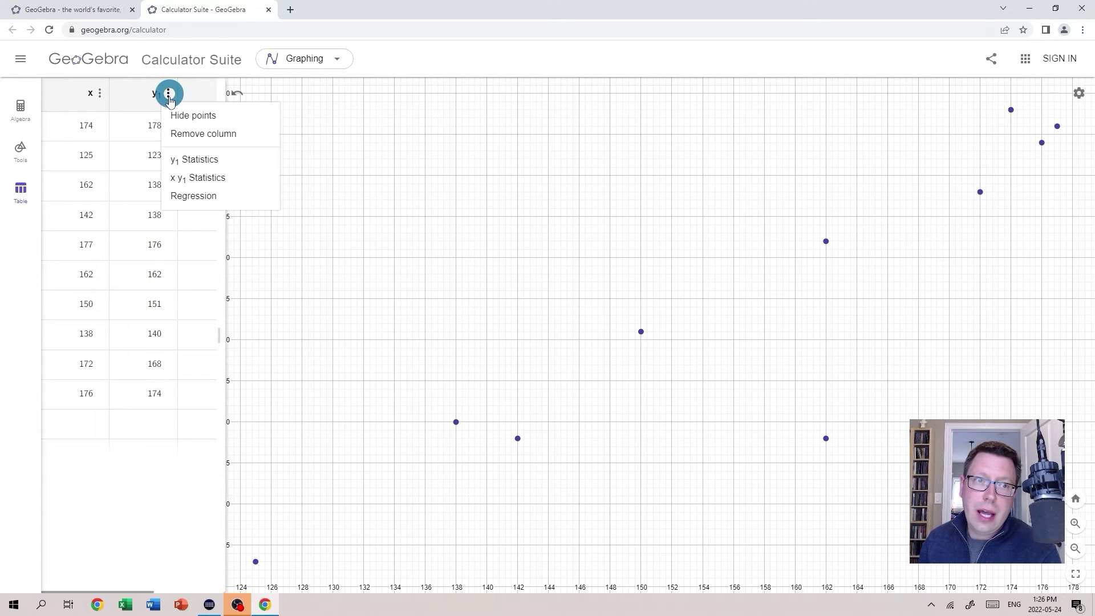
pyautogui.click(204, 201)
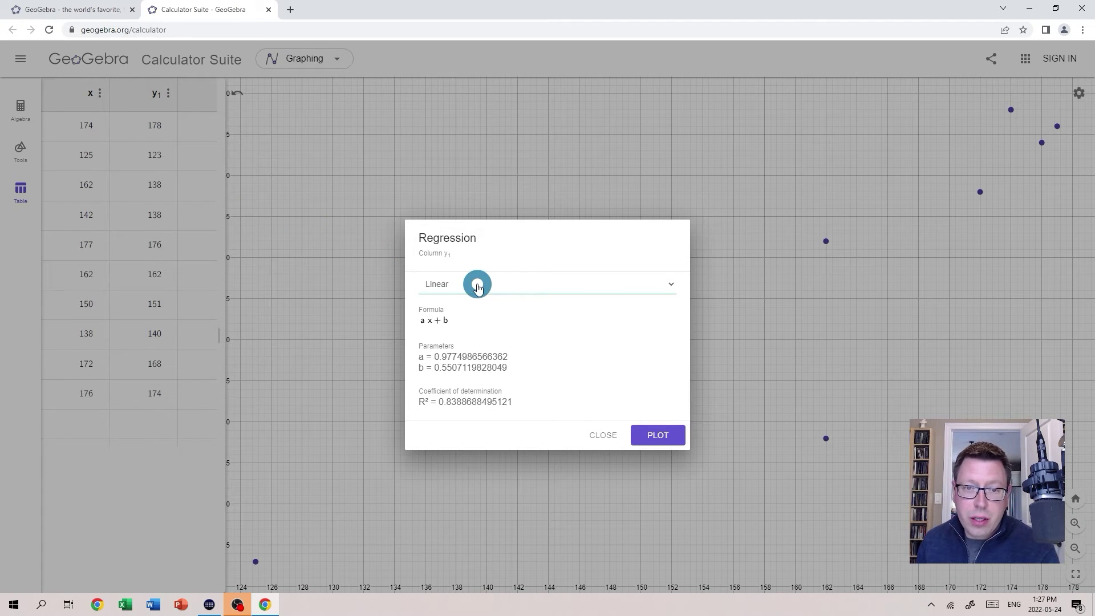
pyautogui.click(469, 288)
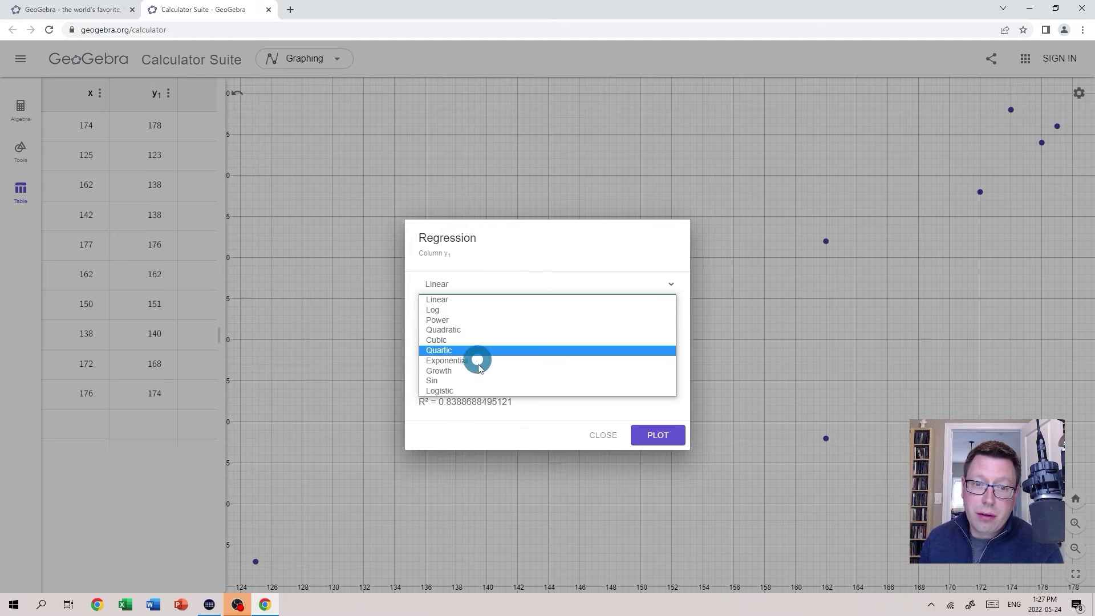
pyautogui.click(507, 254)
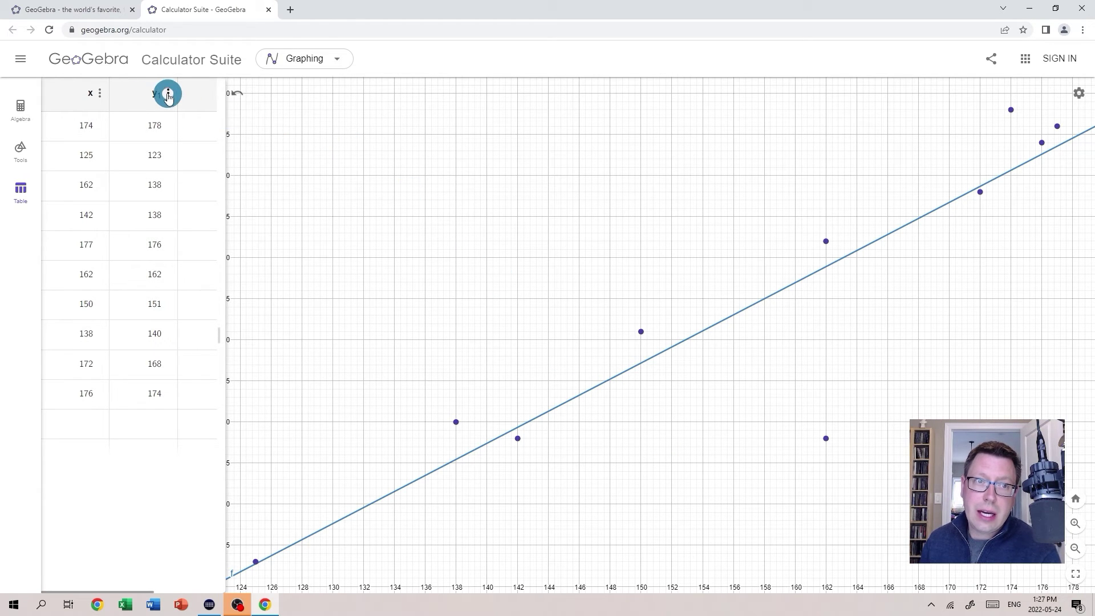
pyautogui.click(168, 94)
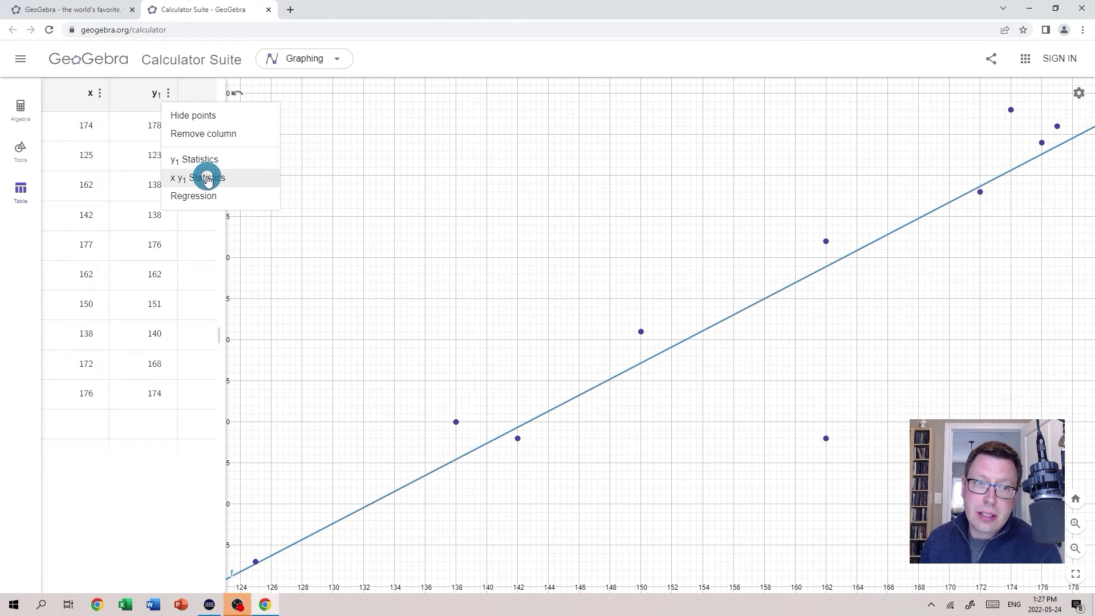
pyautogui.click(207, 177)
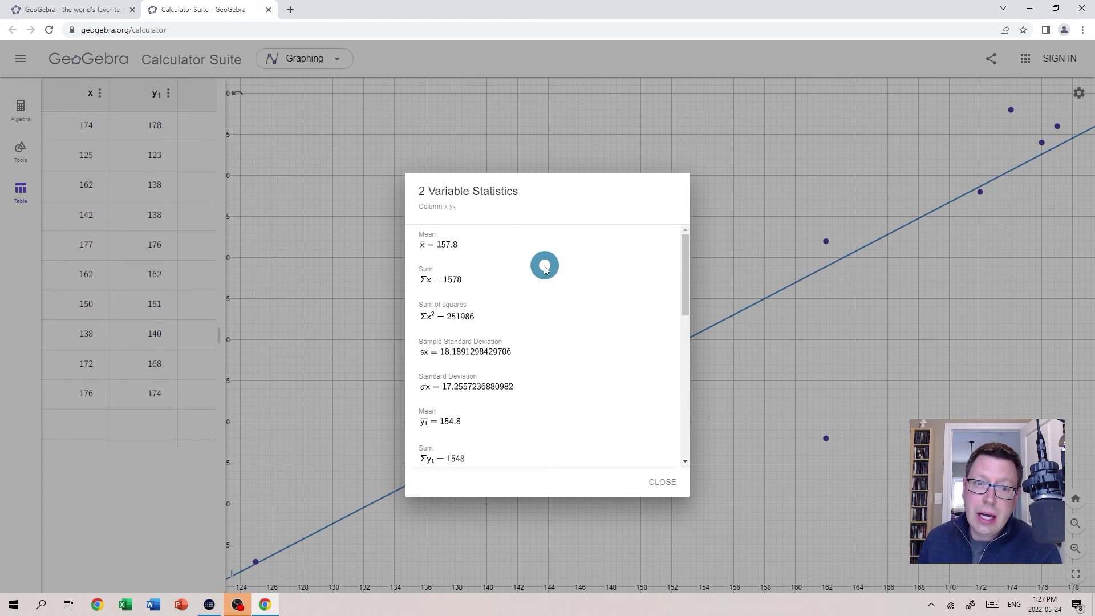
pyautogui.scroll(-5, 551, 272)
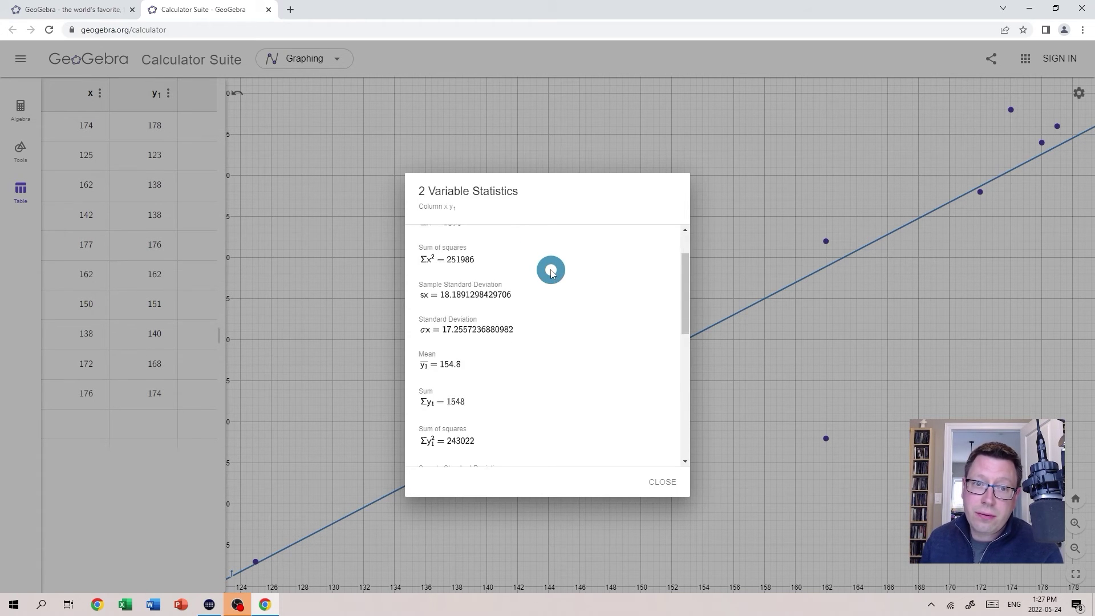
pyautogui.scroll(-4, 551, 272)
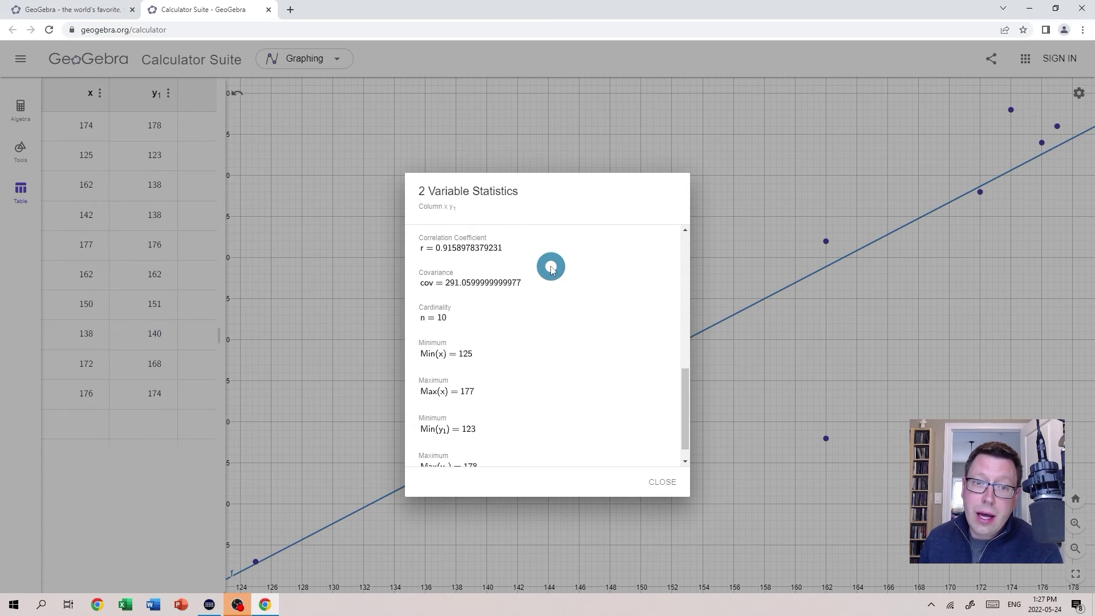
pyautogui.scroll(2, 551, 269)
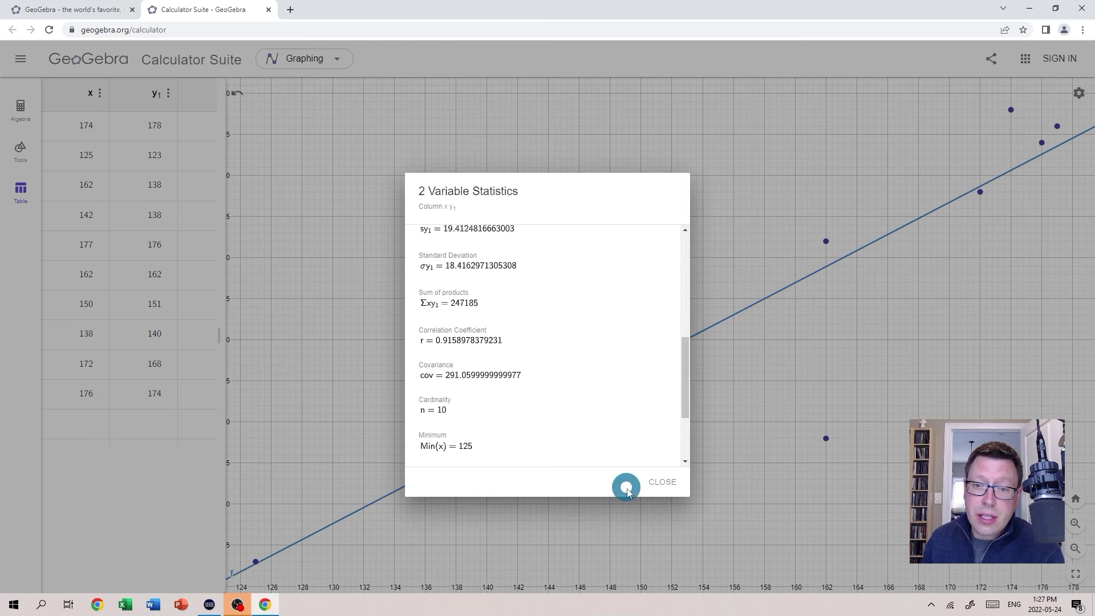
pyautogui.click(658, 483)
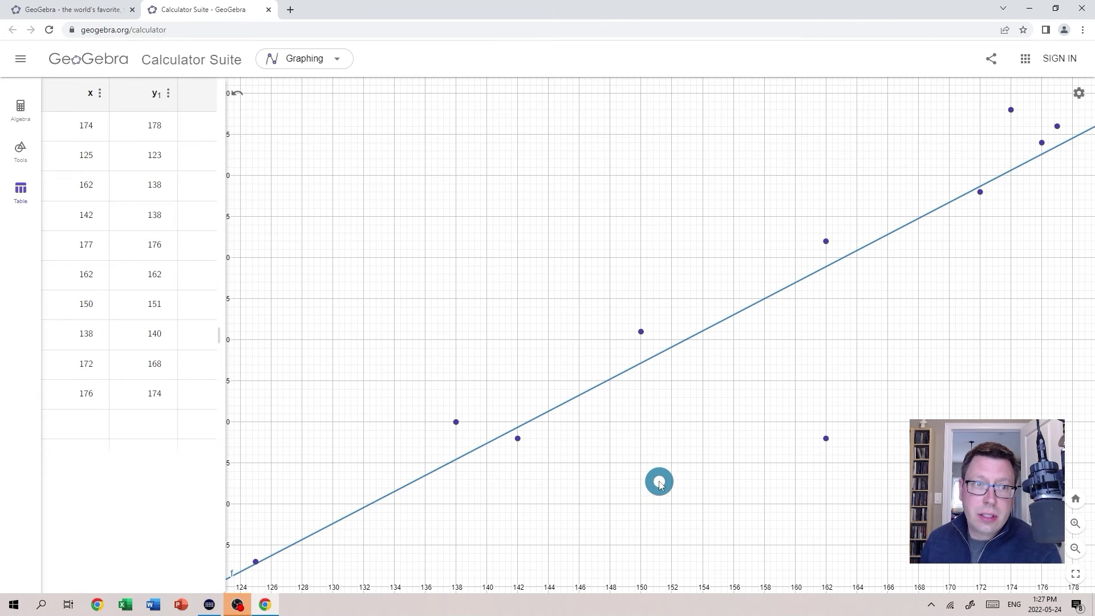
# Plot a Quadratic regression curve for the y1 data (R² ≈ 0.8502).
pyautogui.click(168, 94)
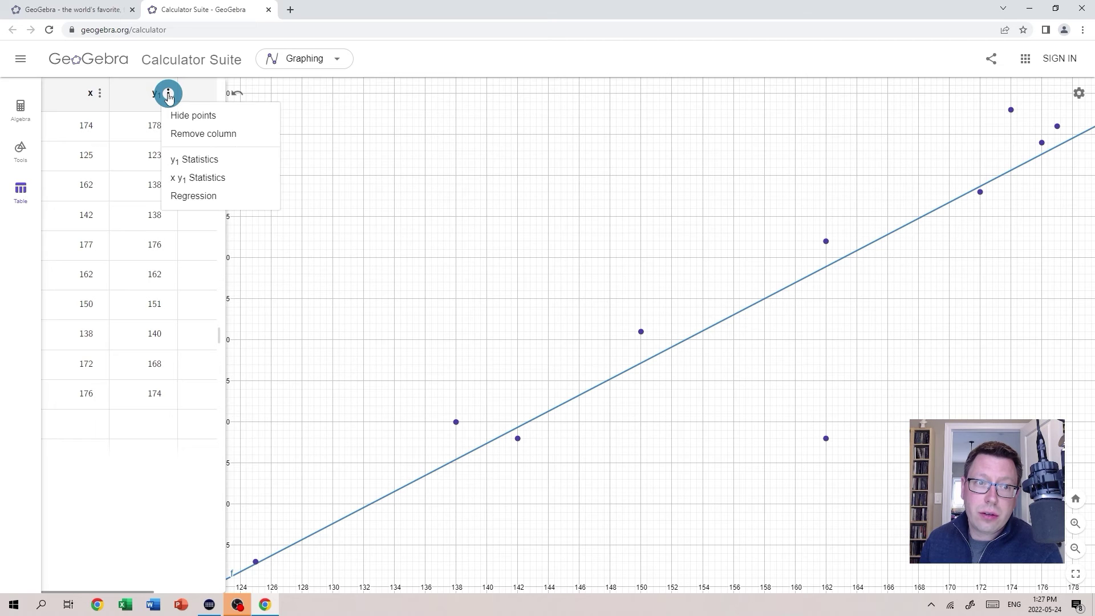
pyautogui.click(192, 197)
pyautogui.click(524, 290)
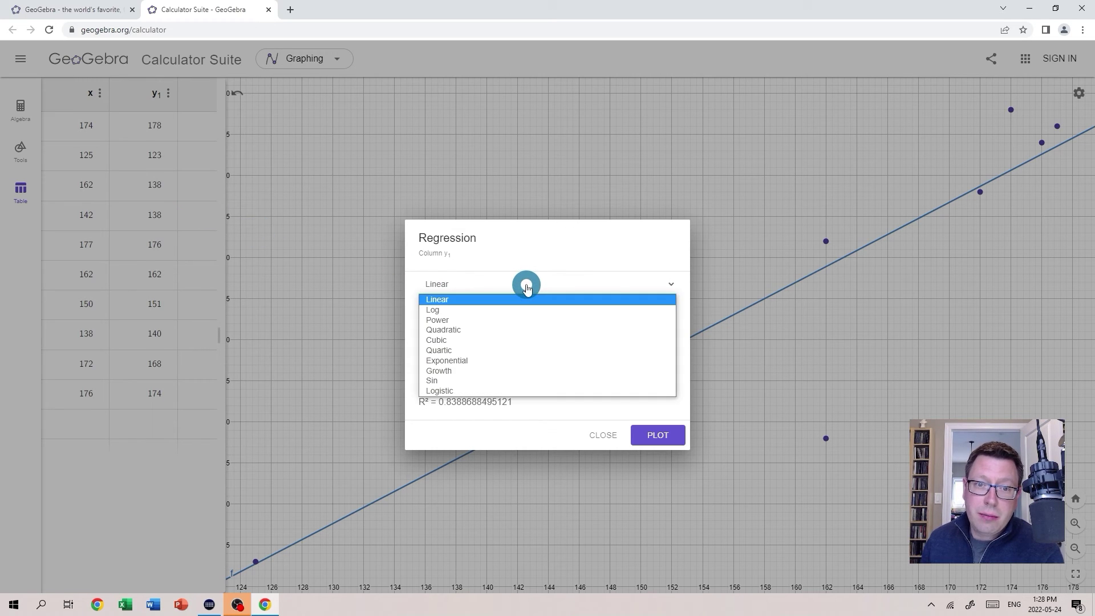
pyautogui.click(471, 331)
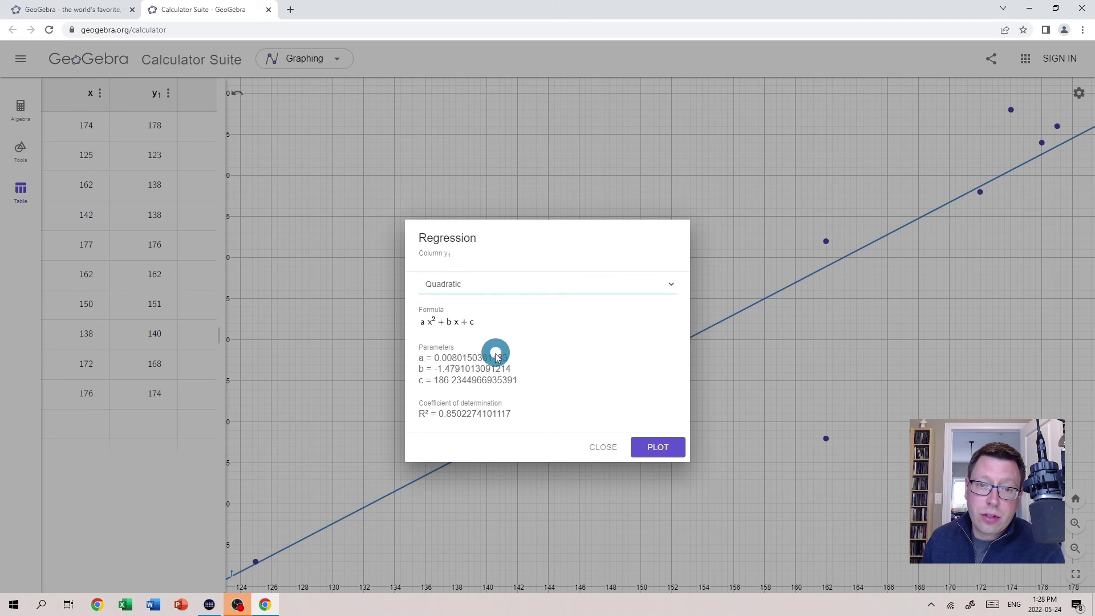
pyautogui.click(668, 446)
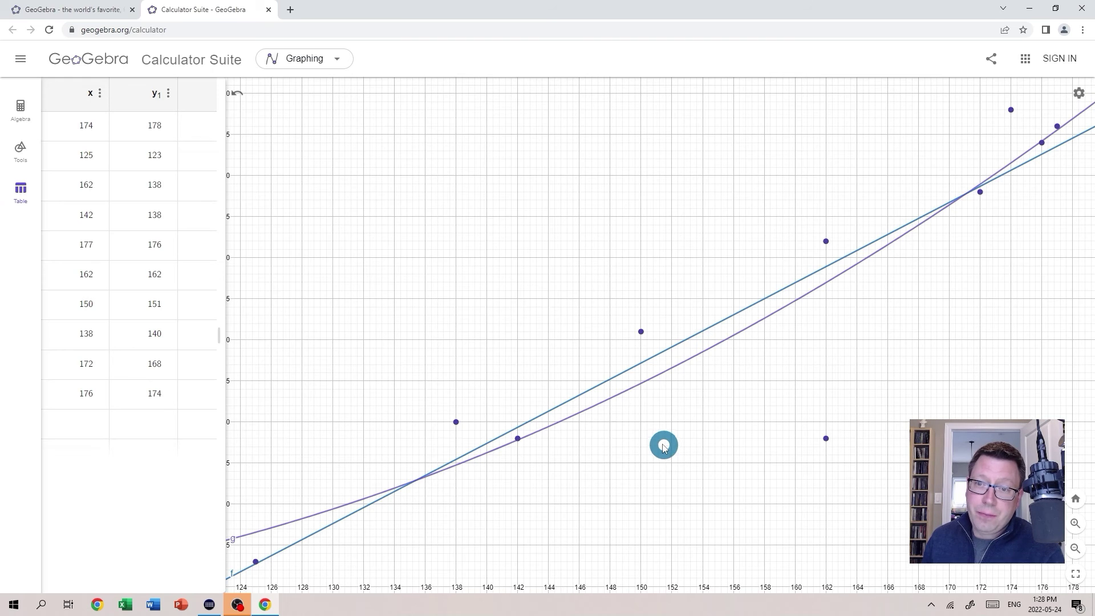
# Delete the linear fit line f from the graph.
pyautogui.scroll(-5, 661, 427)
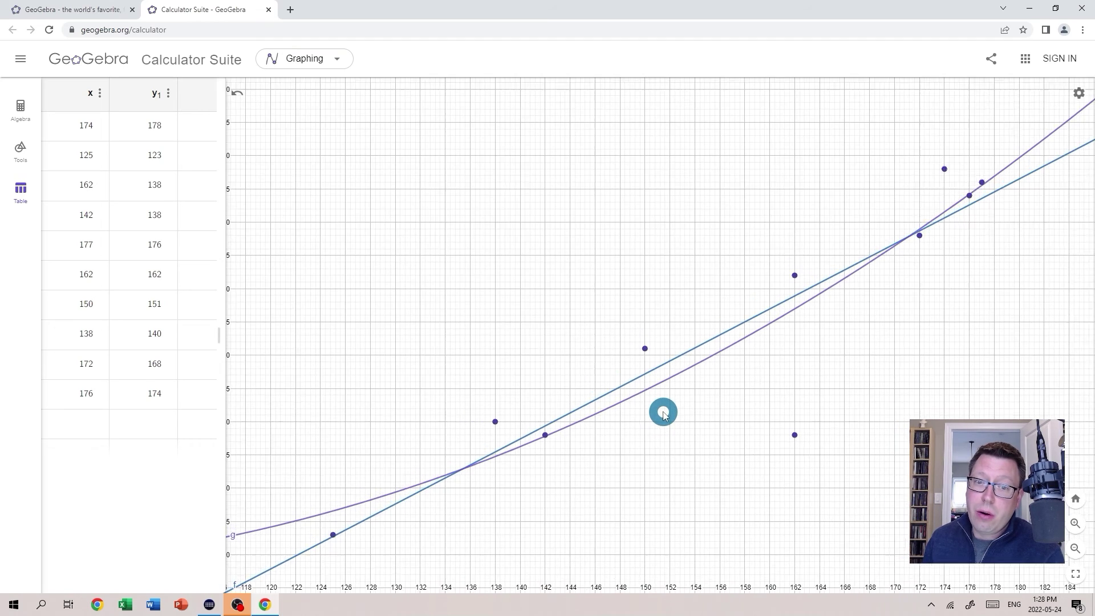
pyautogui.scroll(3, 664, 412)
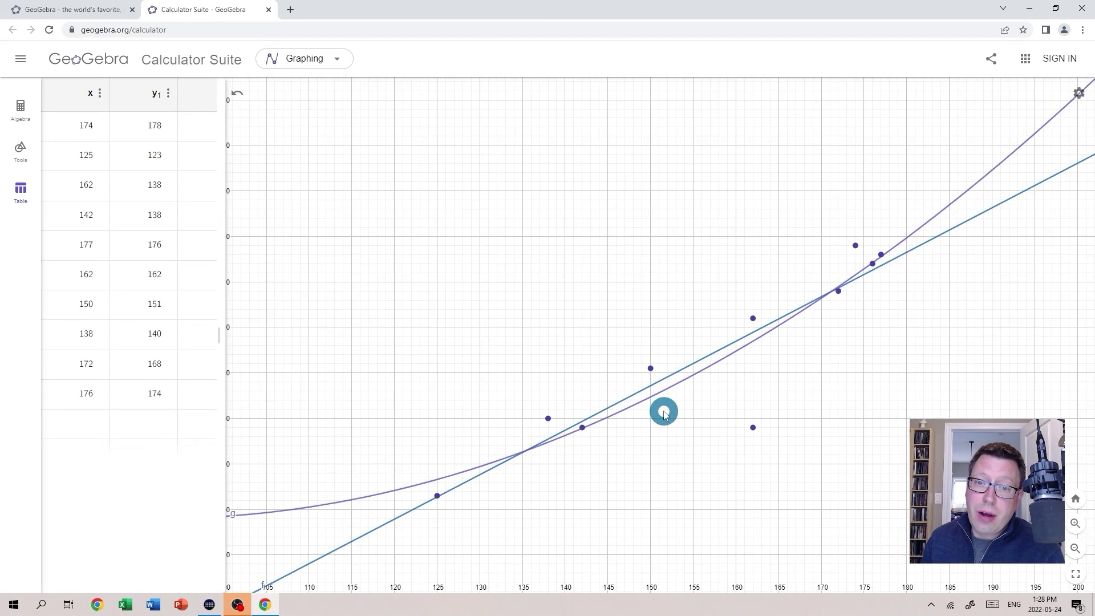
pyautogui.scroll(1, 665, 412)
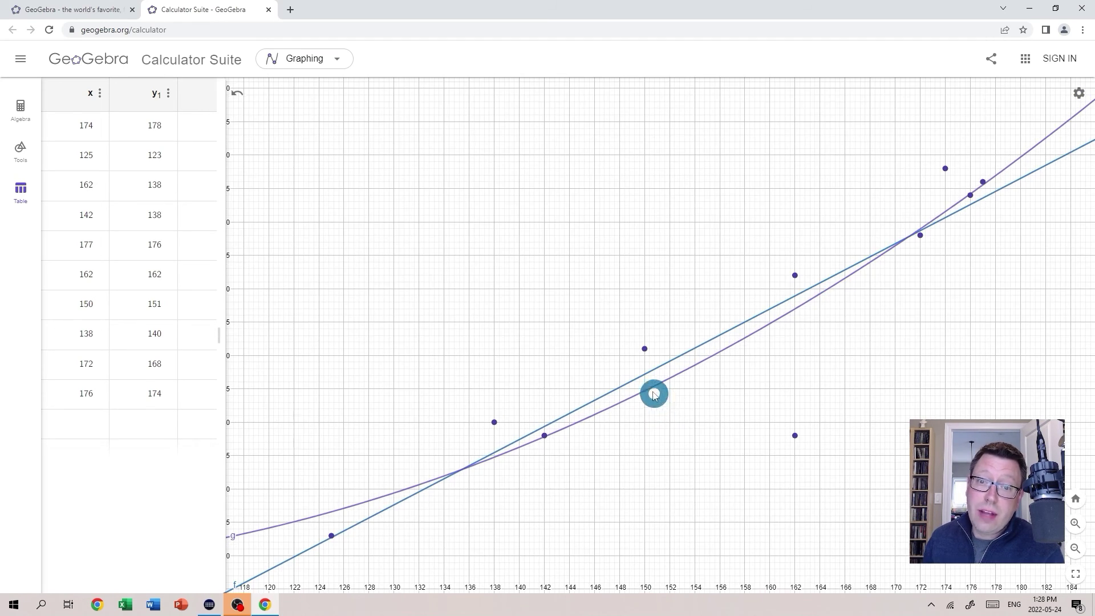
pyautogui.click(633, 379)
pyautogui.press('Delete')
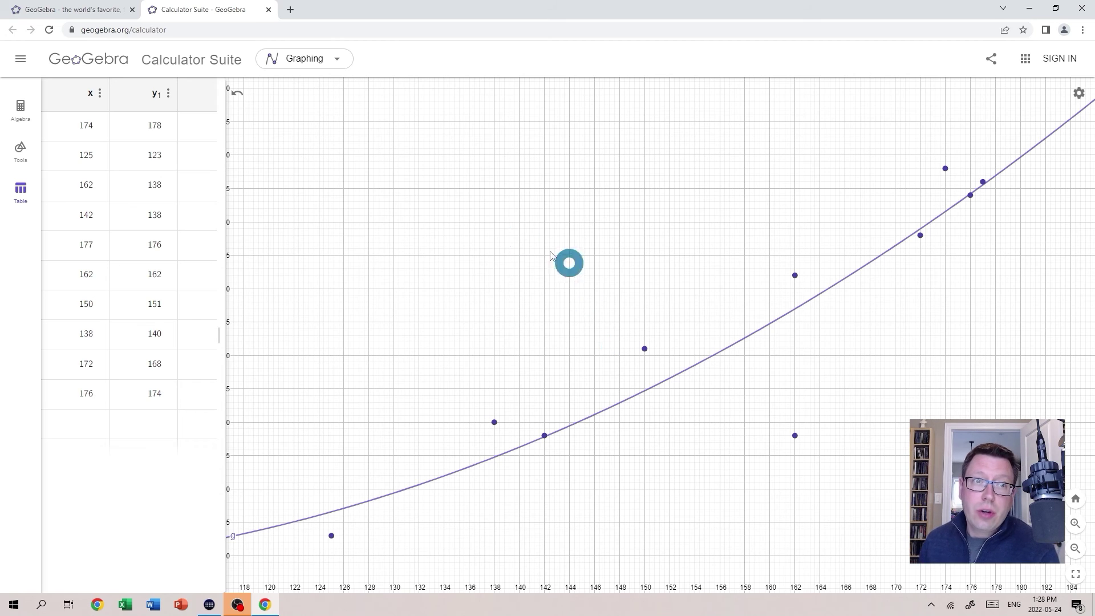
# Plot a Growth regression curve a·bˣ for y1 (R² ≈ 0.8462) alongside the quadratic.
pyautogui.click(168, 94)
pyautogui.click(183, 196)
pyautogui.click(390, 283)
pyautogui.click(470, 282)
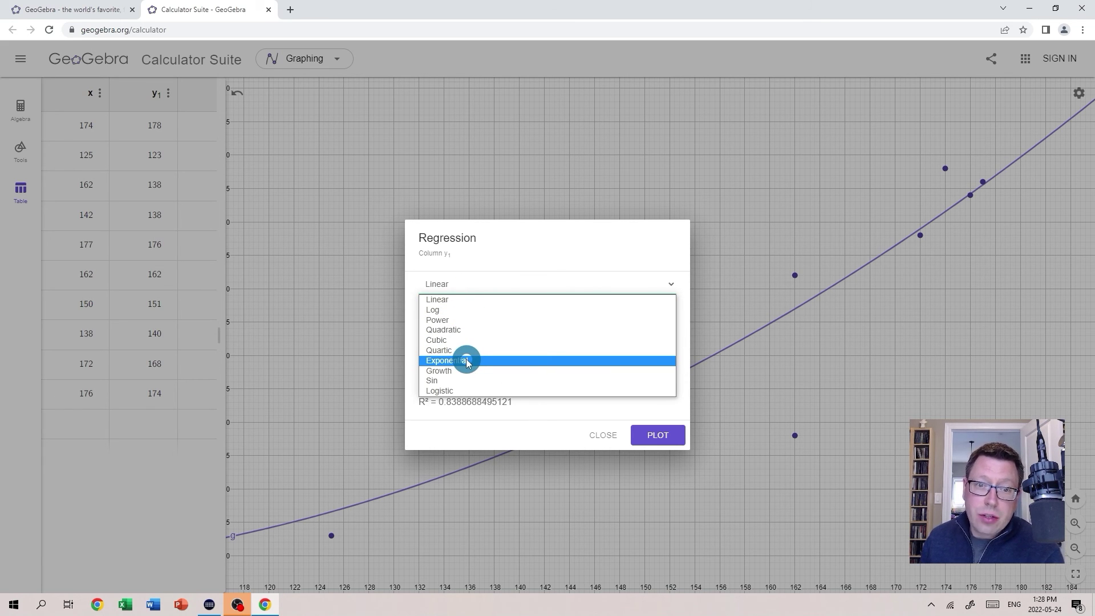
pyautogui.click(467, 361)
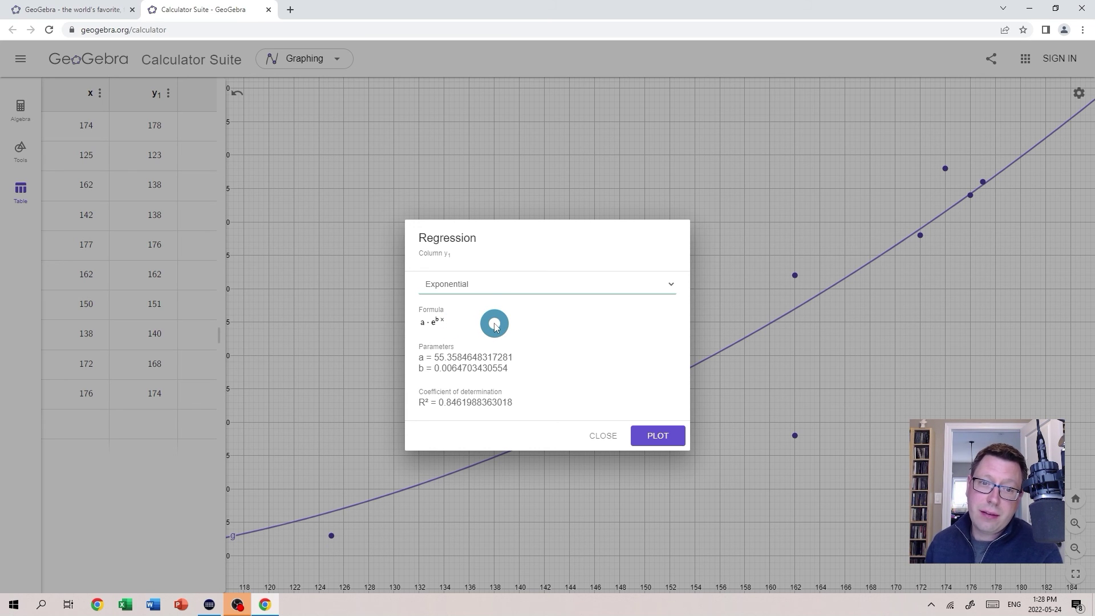
pyautogui.click(447, 282)
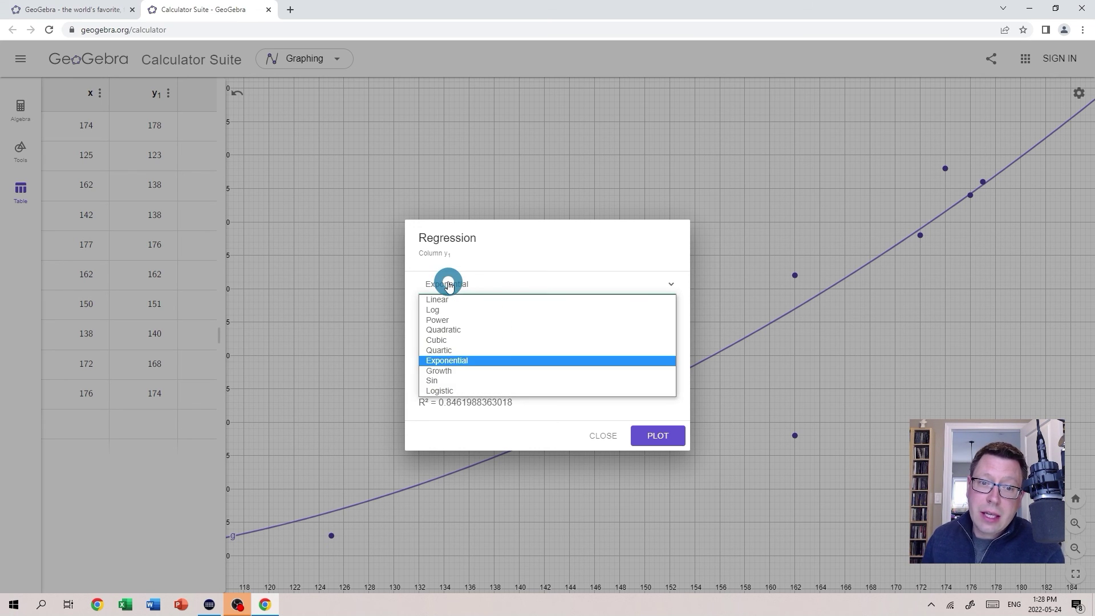
pyautogui.click(453, 372)
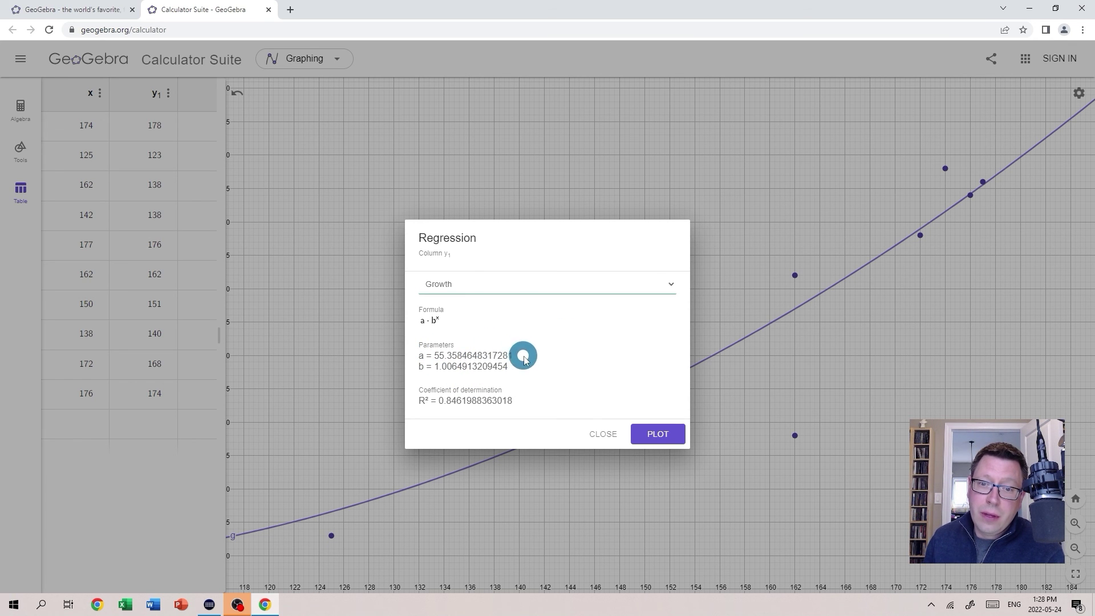
pyautogui.click(660, 441)
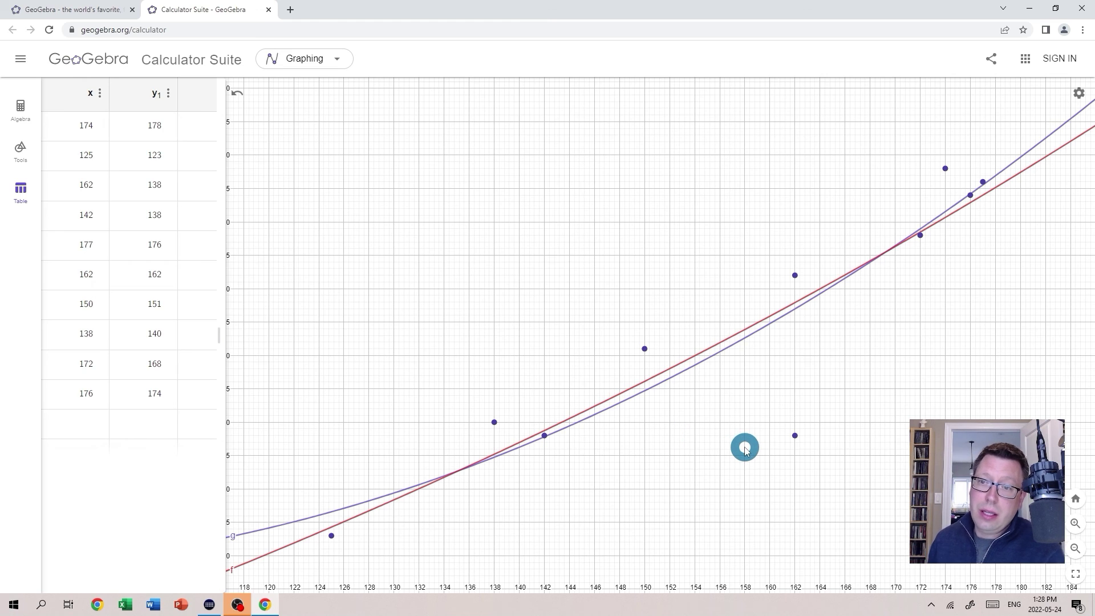